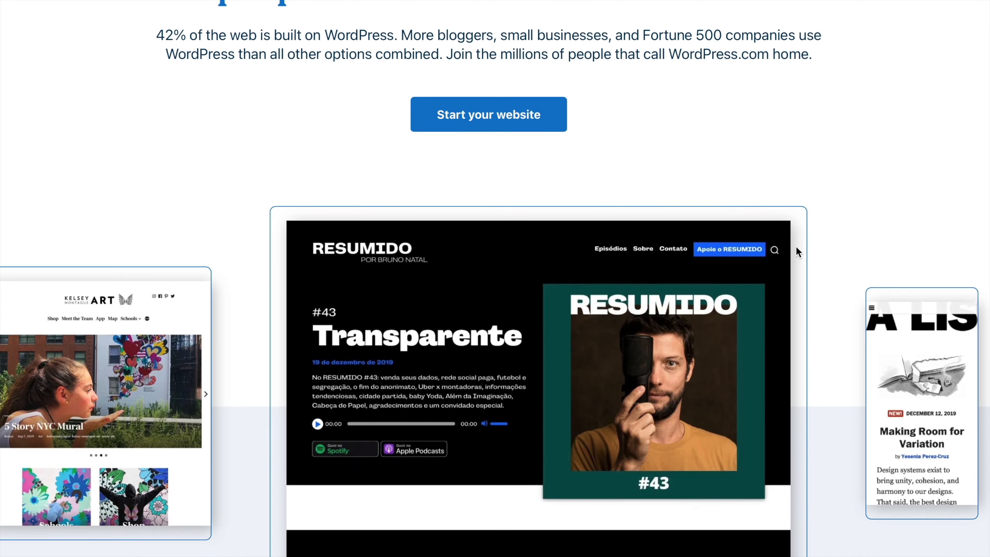
# Copy the full example stack.yml with the wordpress and db services from the Docker Hub page
pyautogui.scroll(-3, 796, 246)
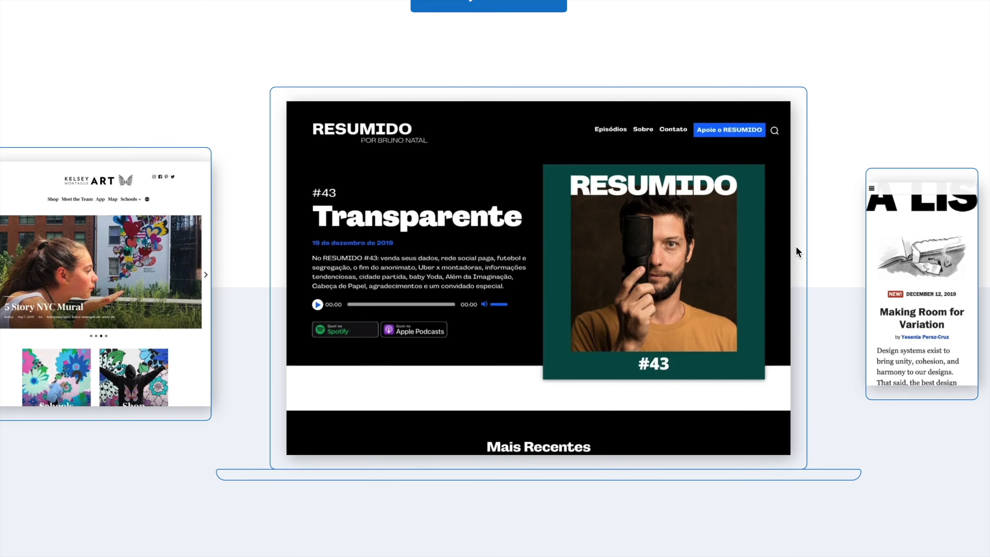
pyautogui.scroll(-4, 796, 246)
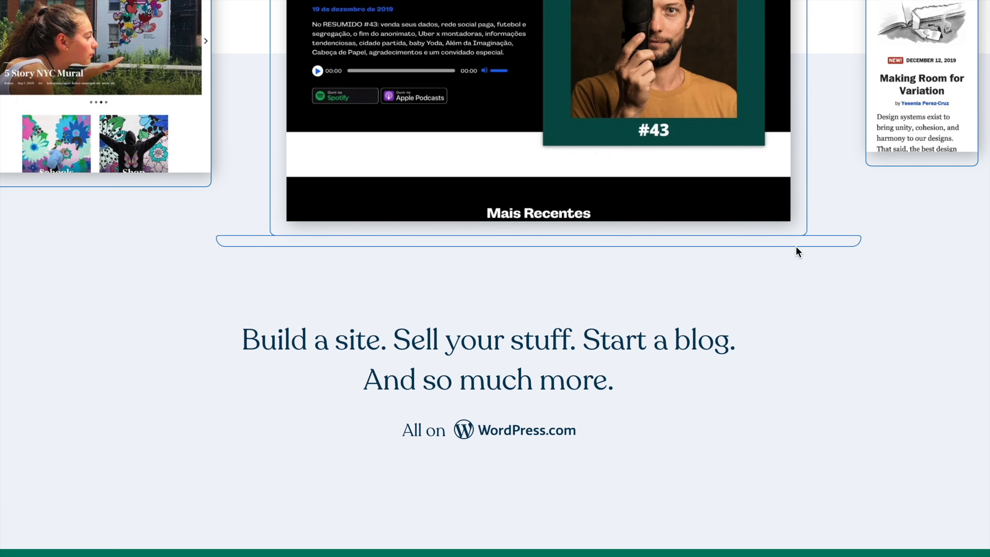
pyautogui.scroll(-4, 796, 246)
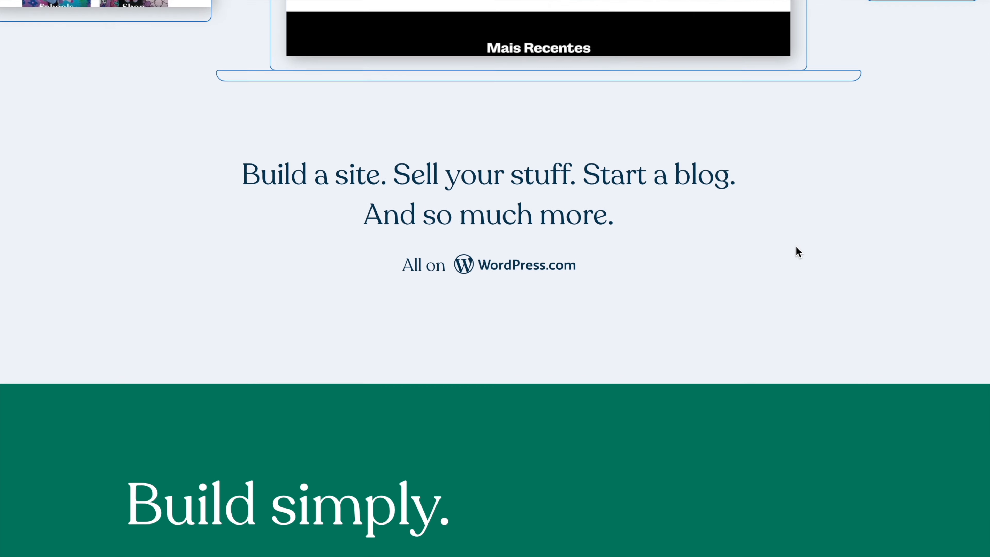
pyautogui.scroll(-4, 796, 246)
pyautogui.scroll(-3, 796, 246)
pyautogui.scroll(-1, 796, 246)
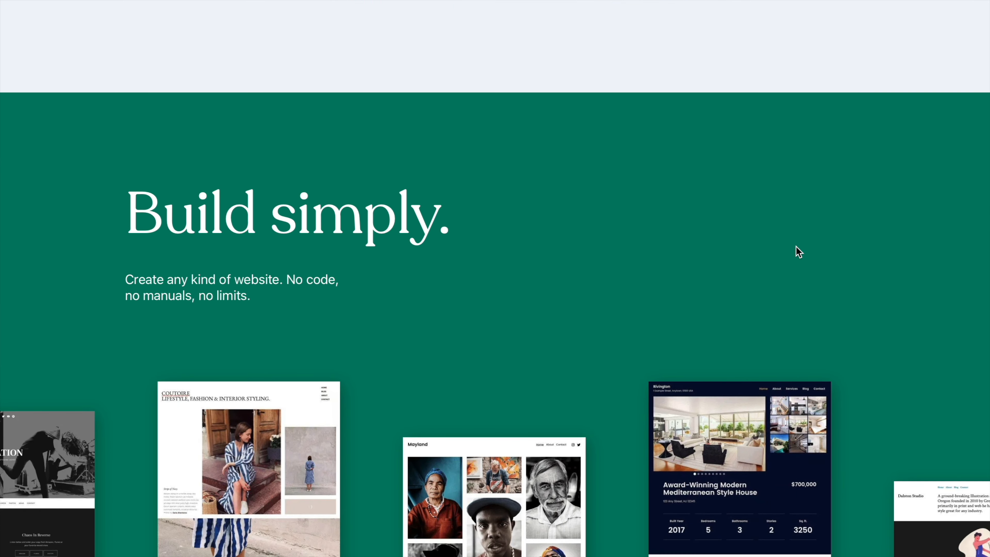
pyautogui.scroll(-4, 796, 245)
pyautogui.scroll(-1, 796, 246)
pyautogui.scroll(-2, 796, 246)
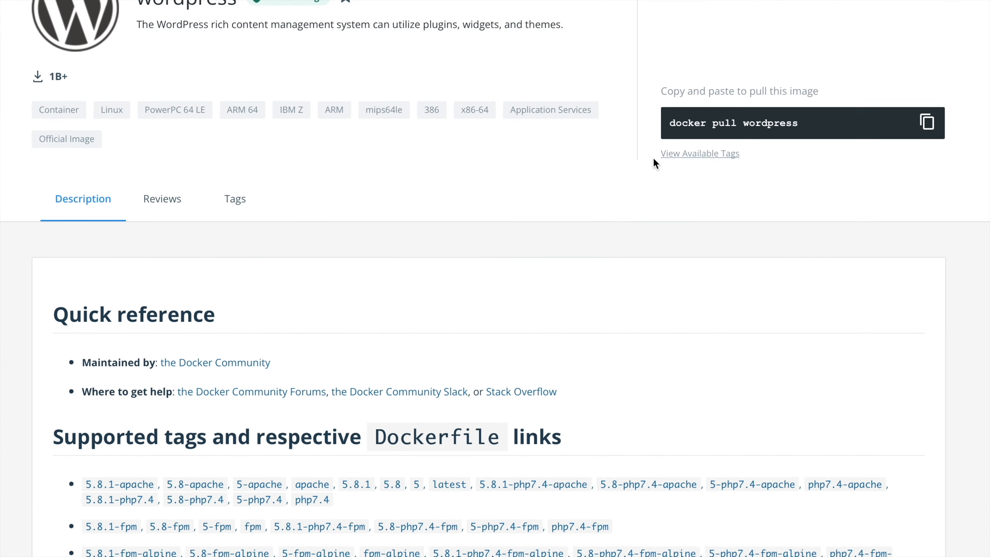
pyautogui.scroll(-5, 654, 160)
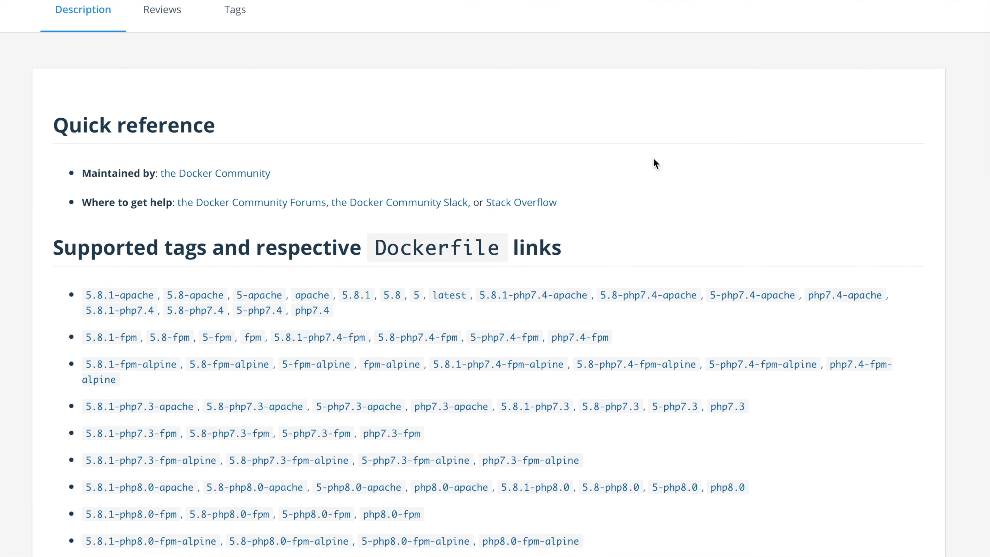
pyautogui.scroll(-7, 654, 160)
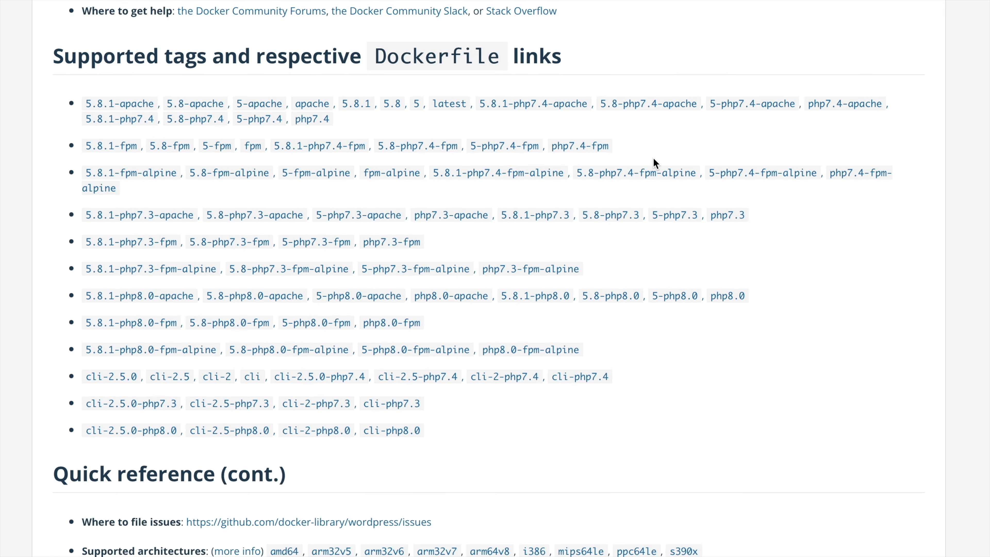
pyautogui.scroll(-7, 655, 164)
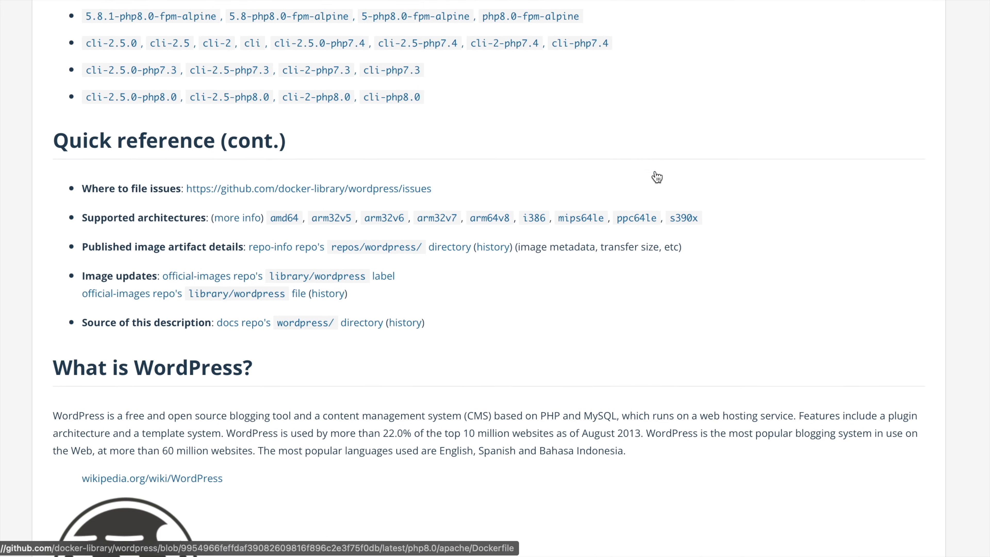
pyautogui.scroll(-5, 656, 172)
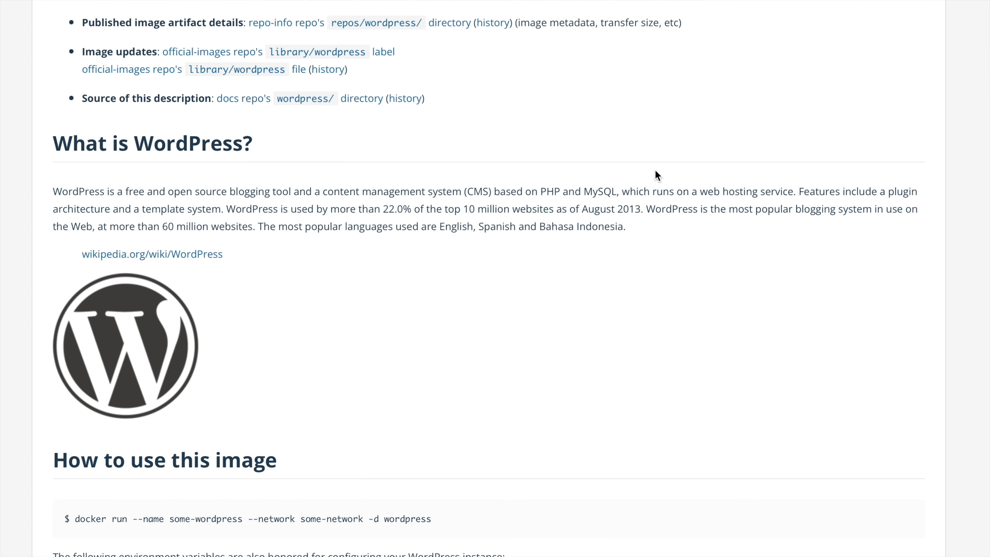
pyautogui.scroll(-5, 657, 175)
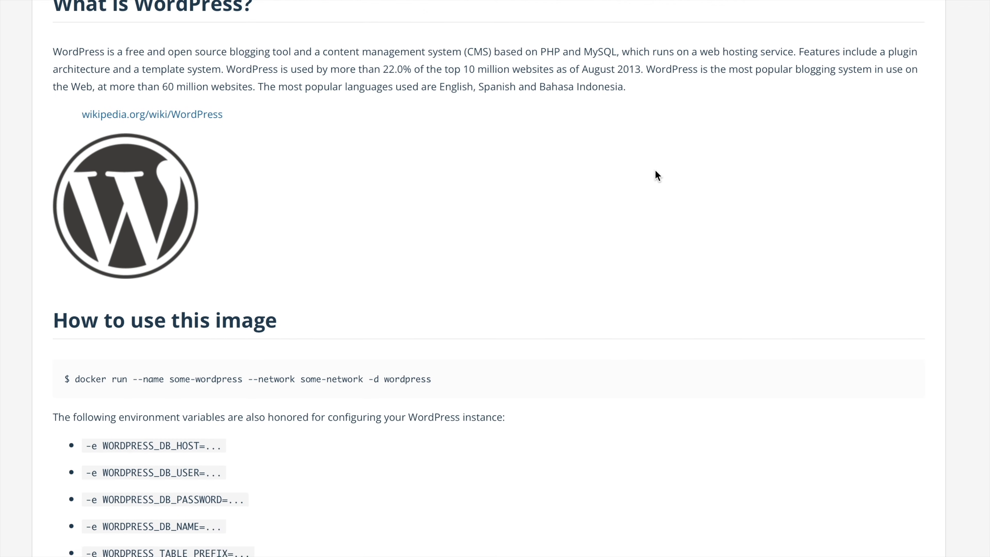
pyautogui.scroll(-5, 655, 175)
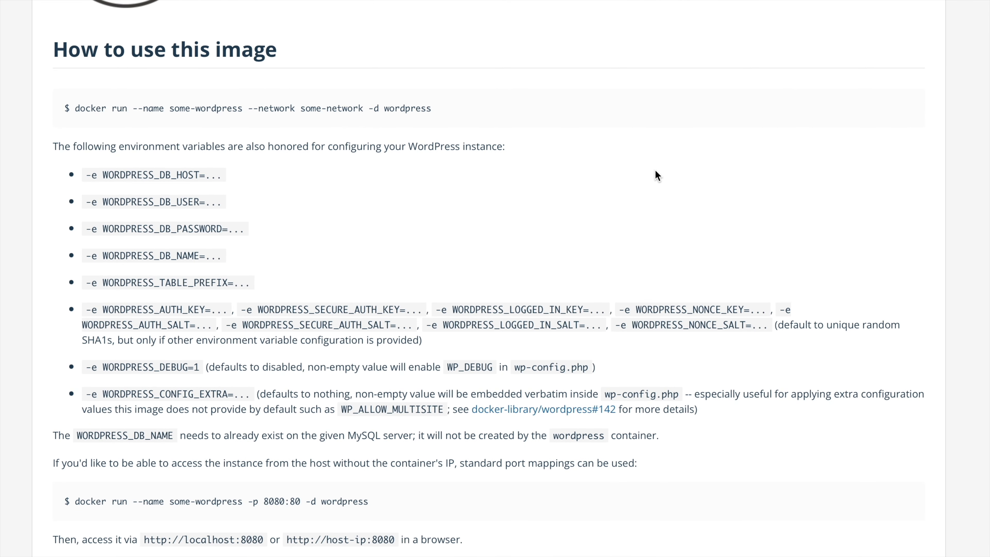
pyautogui.scroll(-5, 656, 176)
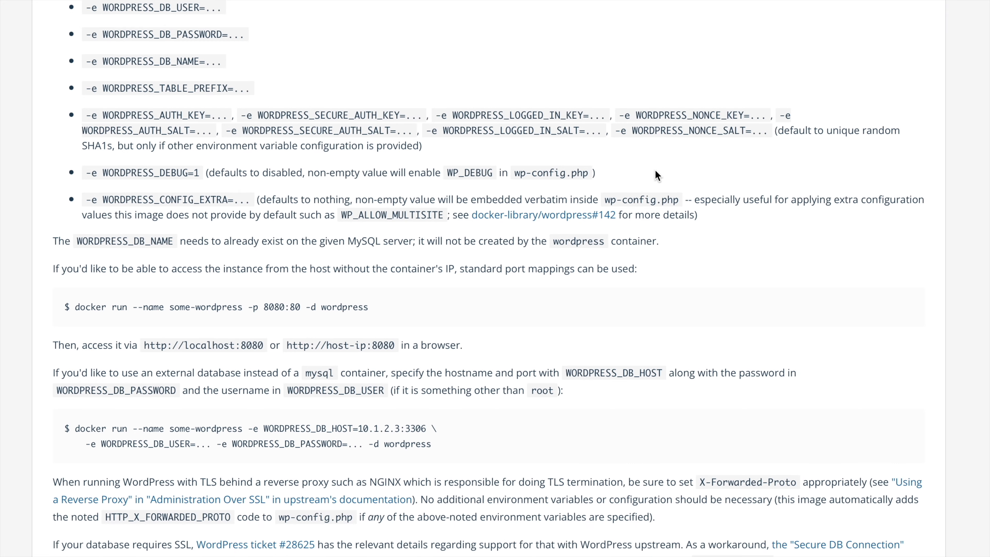
pyautogui.scroll(-4, 655, 170)
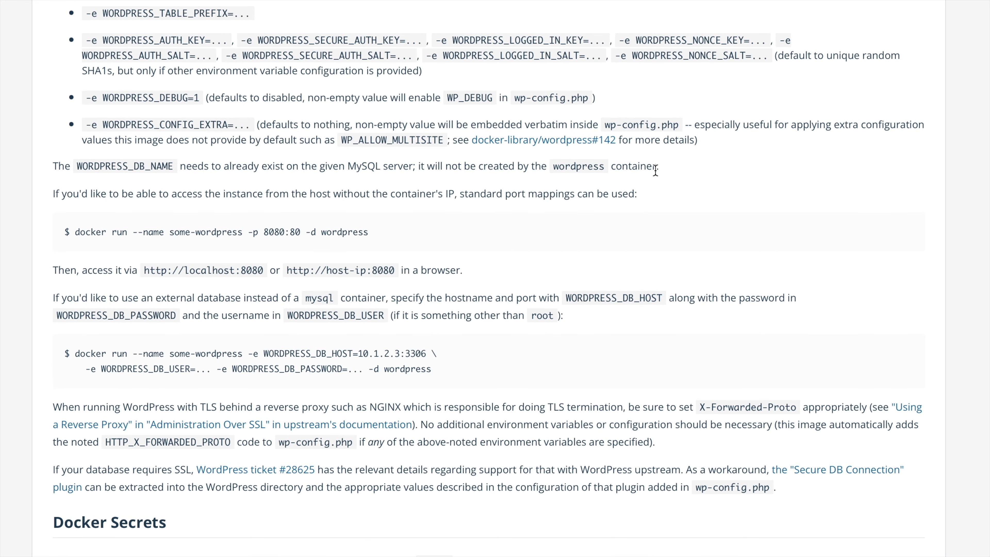
pyautogui.scroll(-4, 655, 171)
pyautogui.scroll(-2, 655, 172)
pyautogui.scroll(-7, 655, 170)
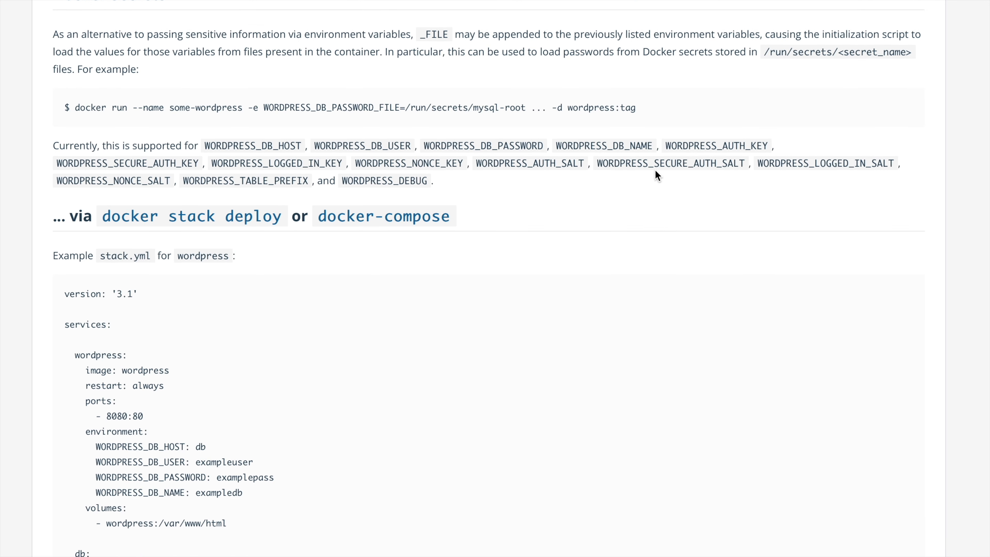
pyautogui.scroll(-4, 658, 175)
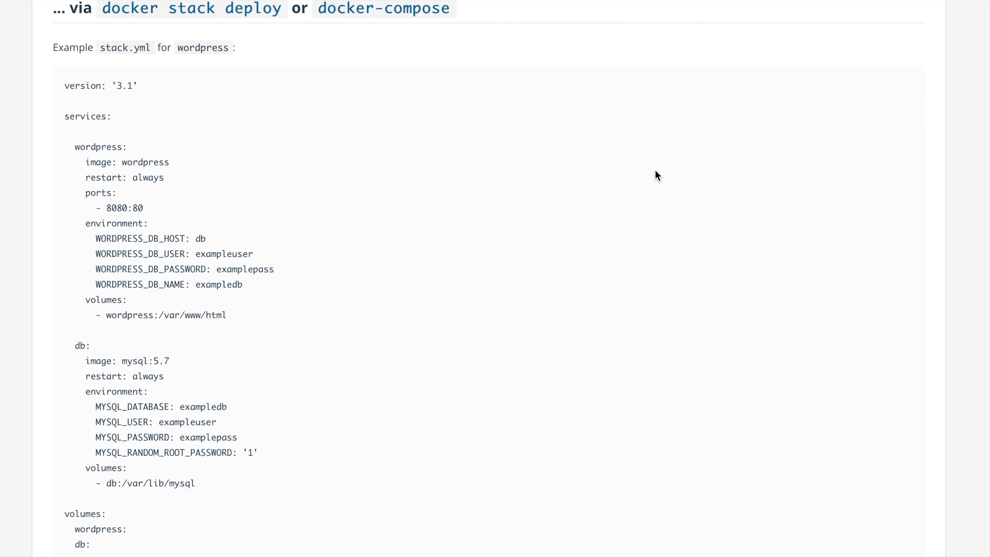
pyautogui.scroll(-1, 657, 175)
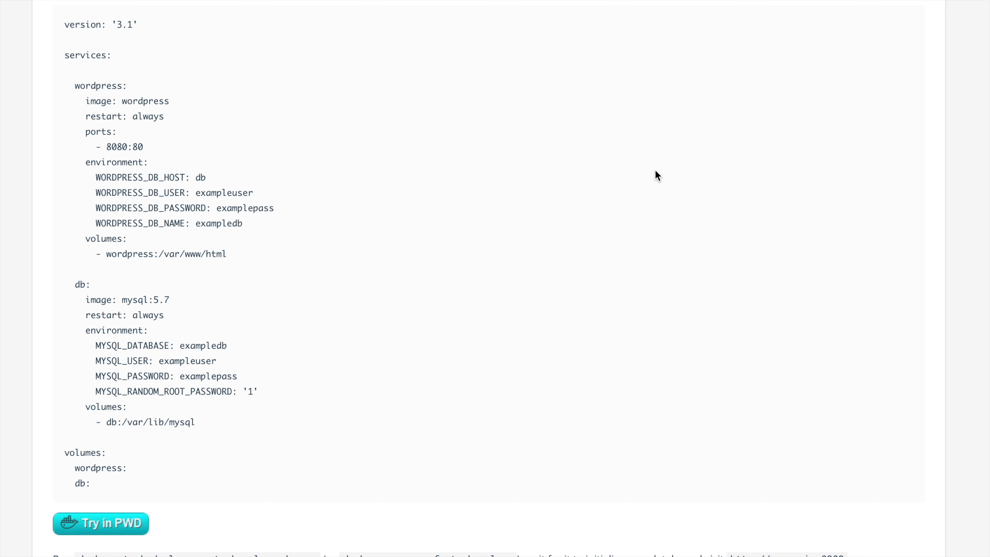
pyautogui.scroll(1, 655, 170)
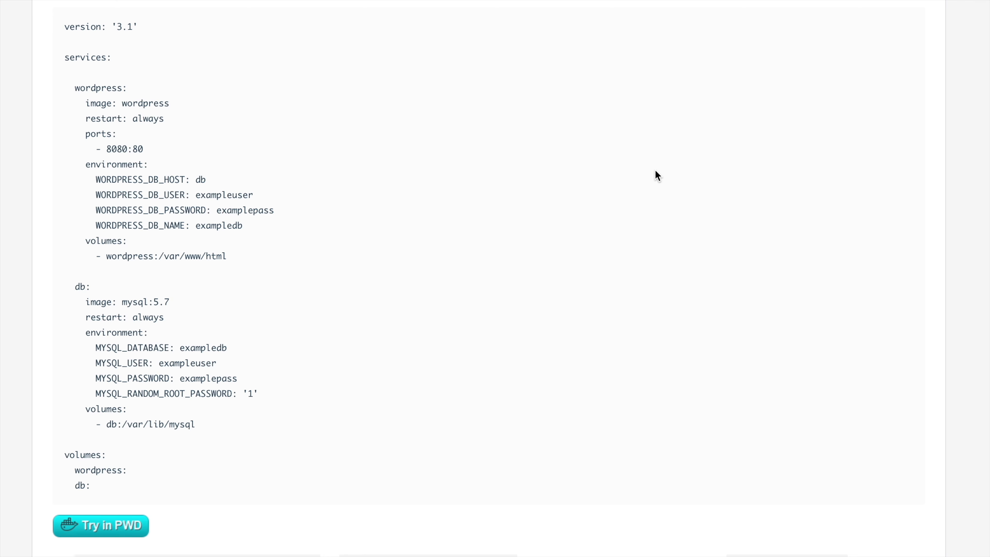
pyautogui.moveTo(63, 24); pyautogui.dragTo(171, 488)
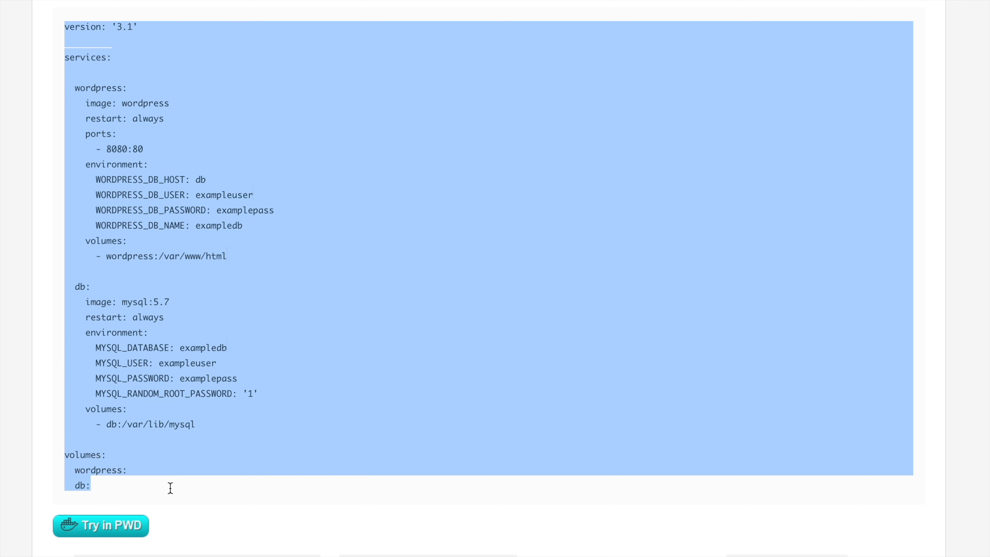
pyautogui.rightClick(169, 366)
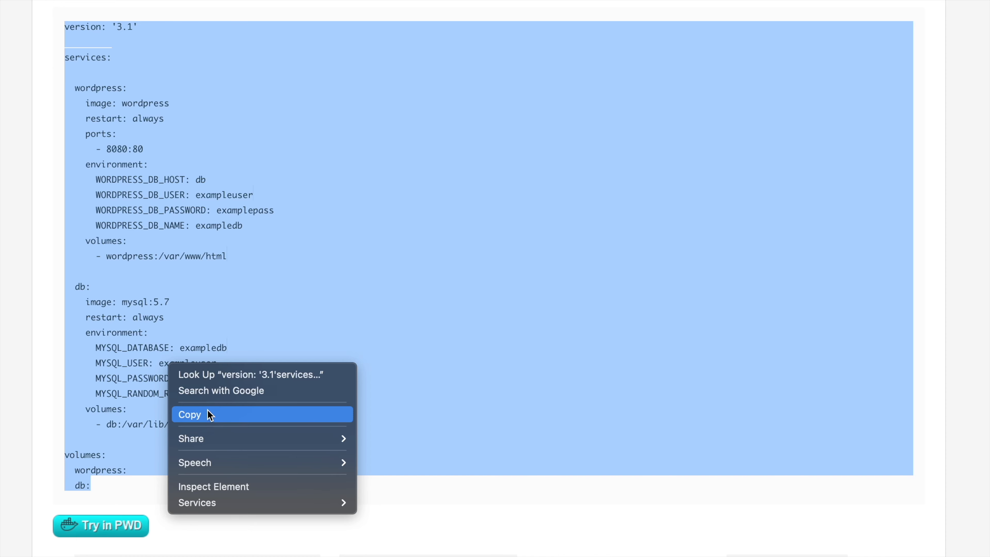
pyautogui.click(221, 410)
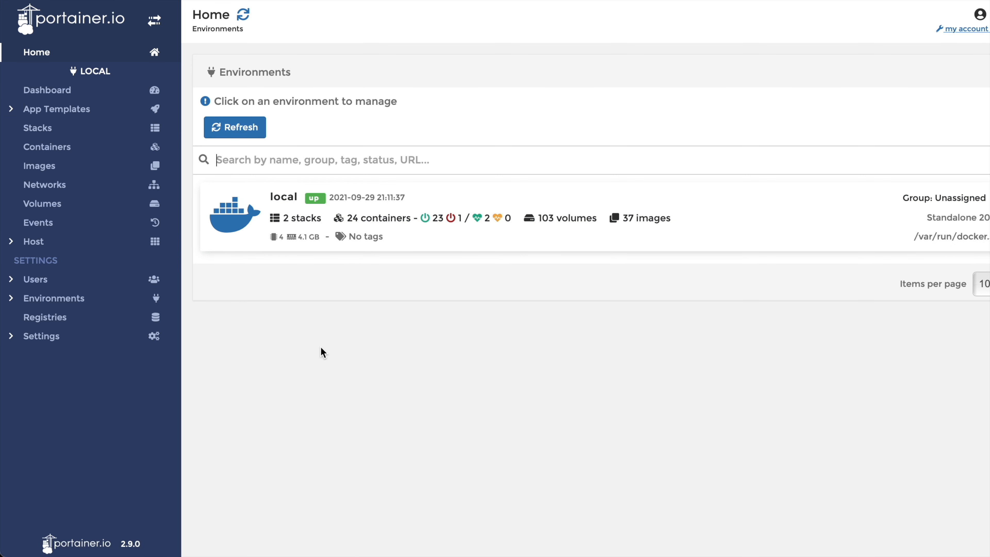
# Start a new stack in Portainer named WordPress
pyautogui.click(131, 133)
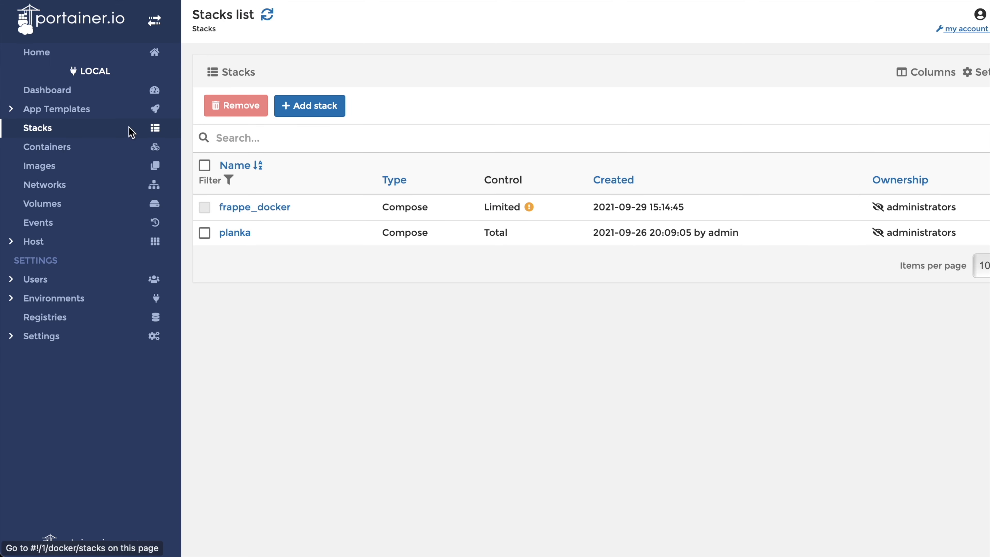
pyautogui.click(322, 111)
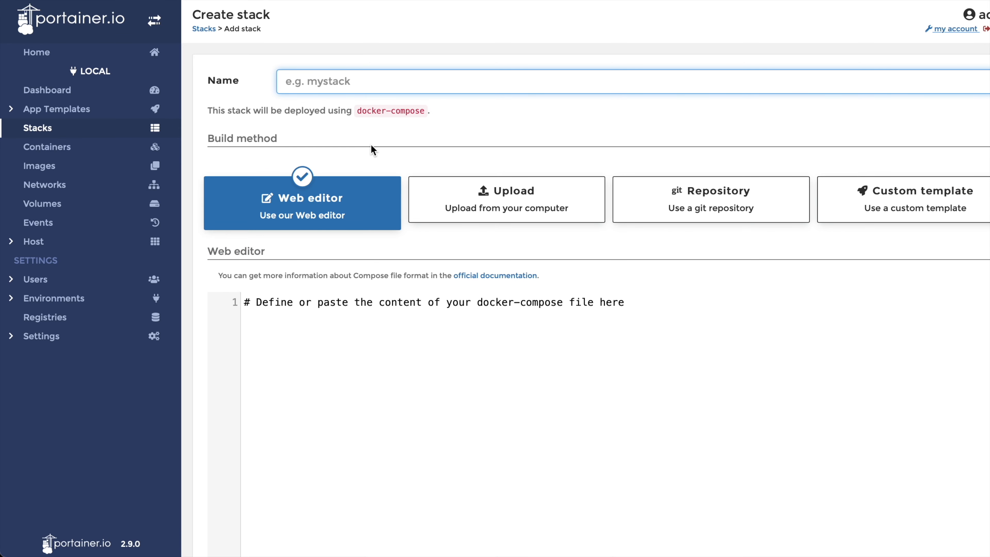
pyautogui.write('WordPress')
# Paste the copied WordPress and MySQL compose file into the stack's web editor
pyautogui.click(479, 362)
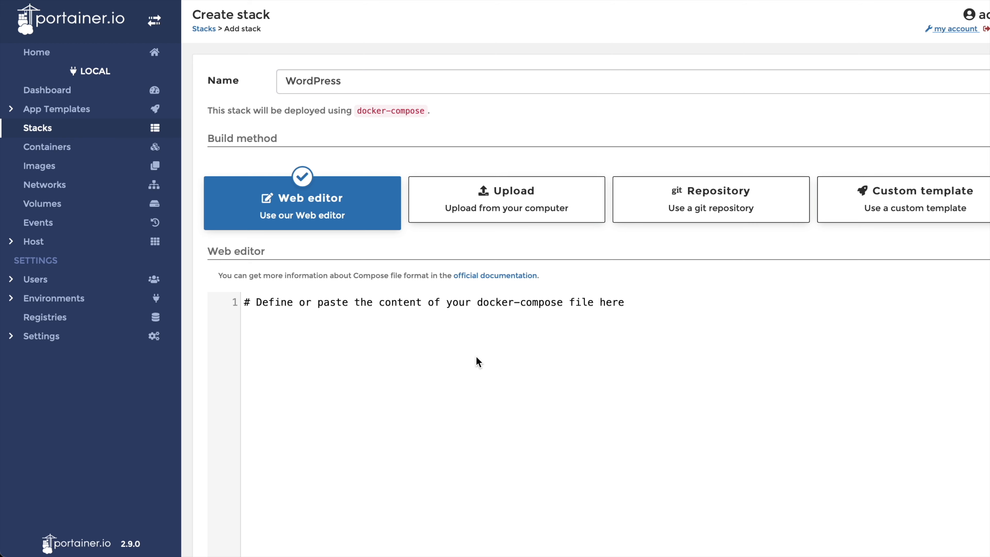
pyautogui.rightClick(479, 362)
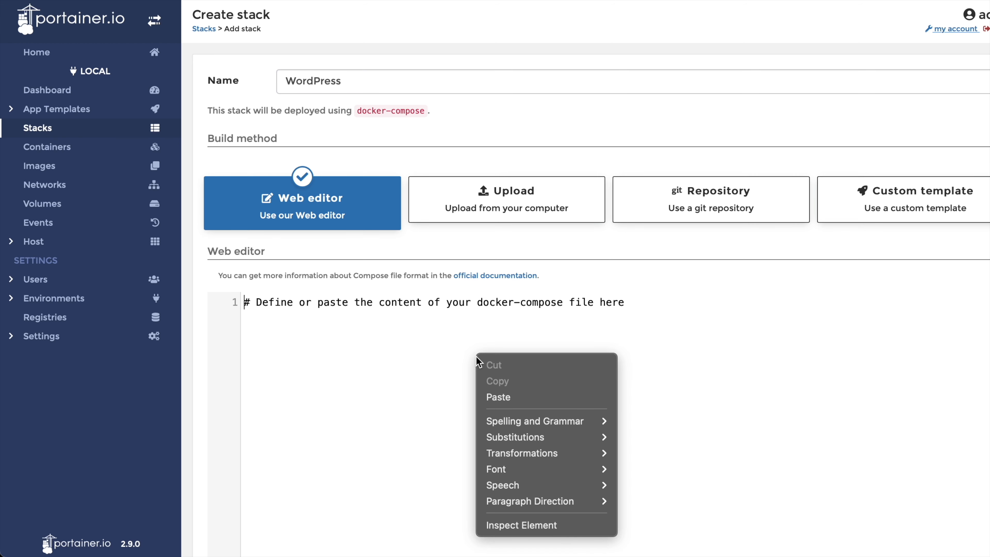
pyautogui.click(503, 397)
pyautogui.scroll(-3, 505, 396)
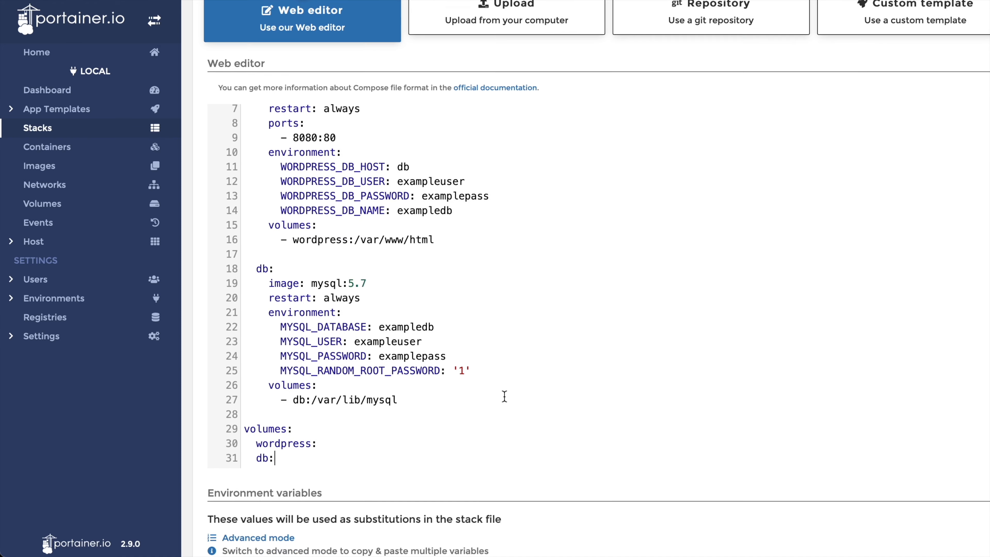
pyautogui.scroll(3, 504, 396)
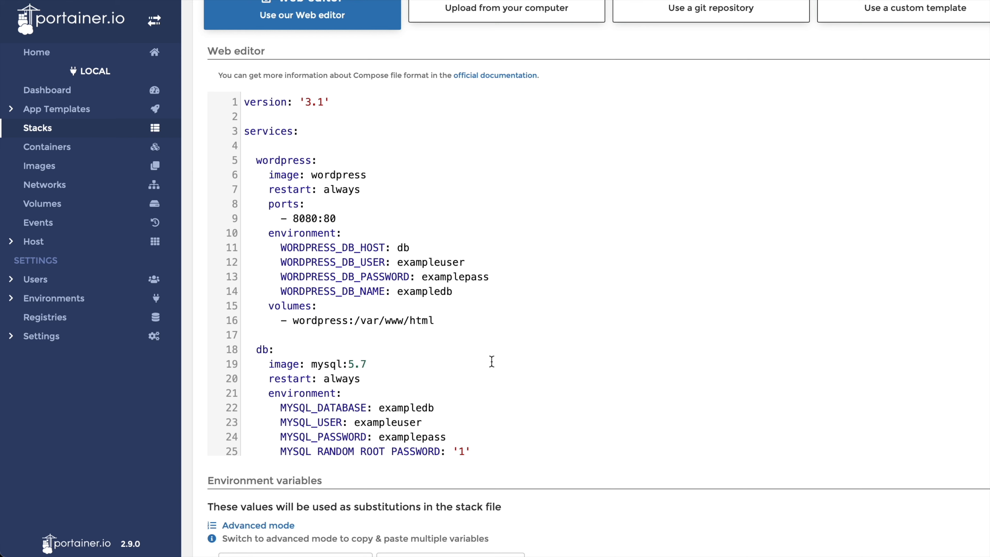
# Replace the WordPress service's example user, password and database with custom values, database strykerdb
pyautogui.moveTo(472, 267); pyautogui.dragTo(400, 262)
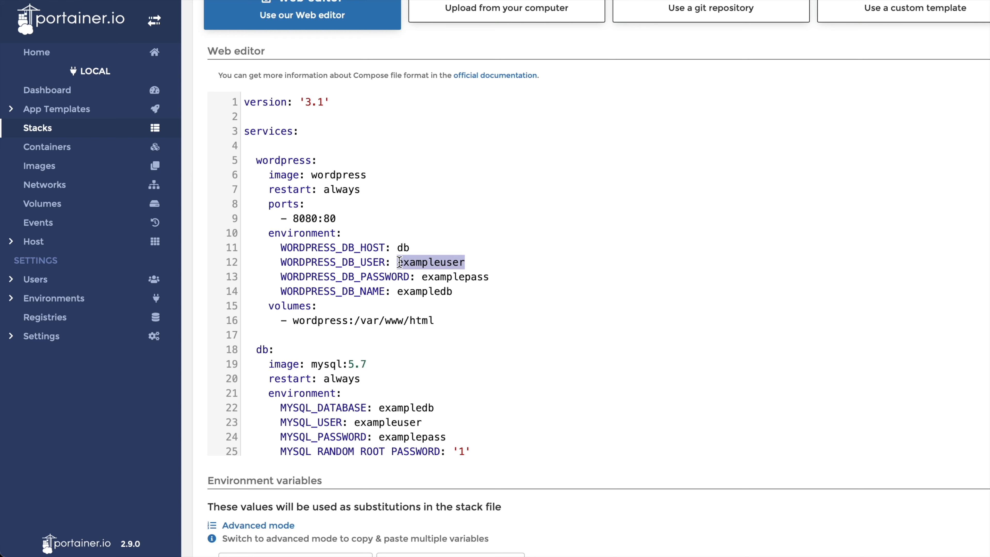
pyautogui.press('BackSpace')
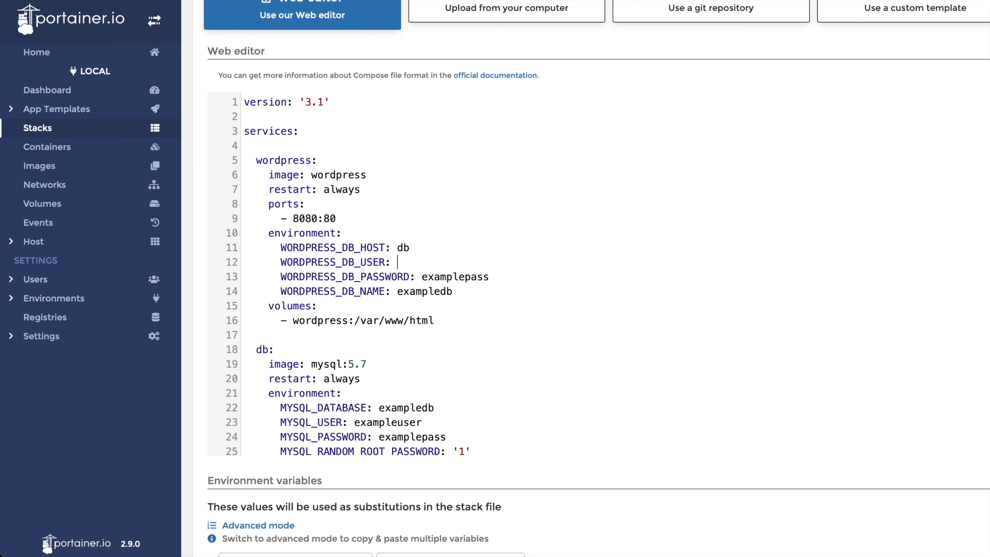
pyautogui.moveTo(497, 280); pyautogui.dragTo(425, 281)
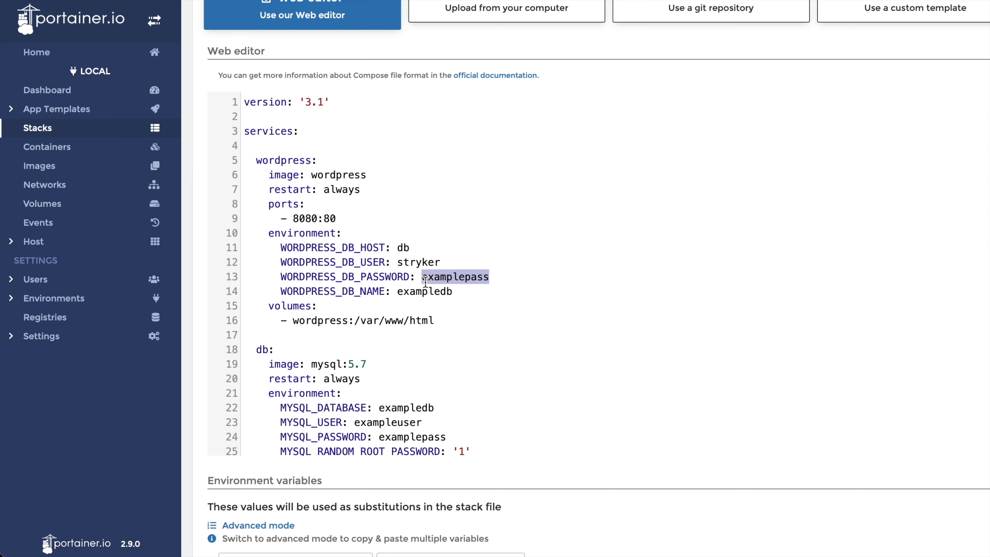
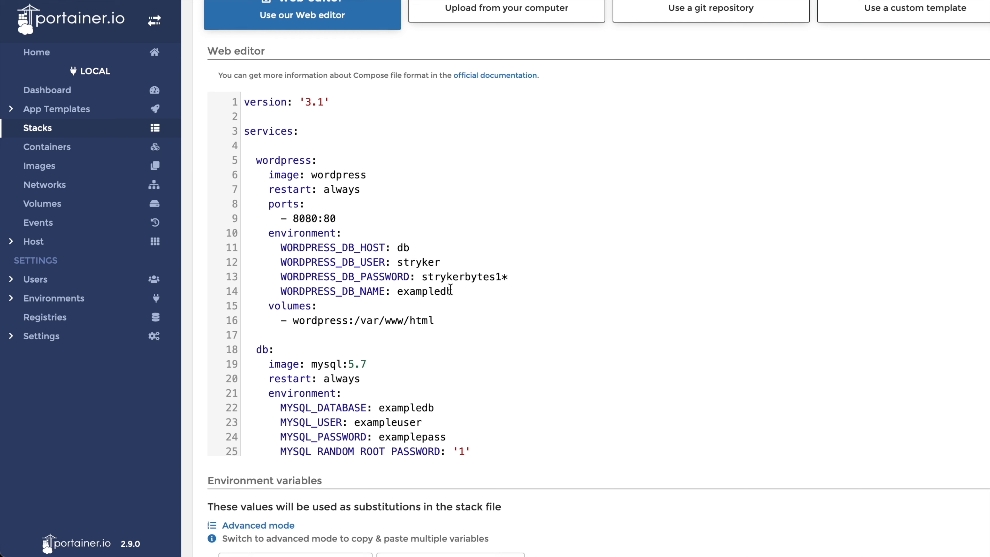
pyautogui.moveTo(462, 289); pyautogui.dragTo(399, 288)
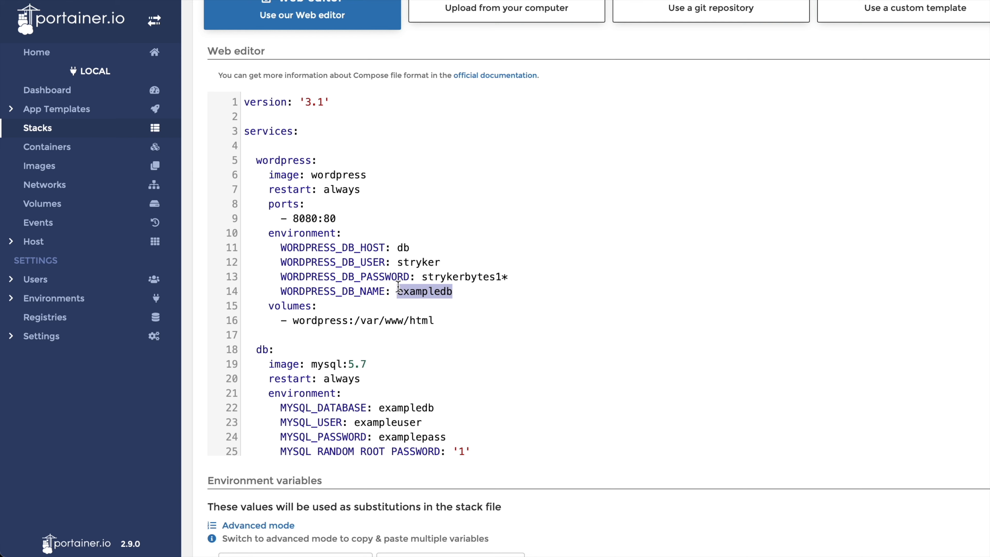
pyautogui.write('stry')
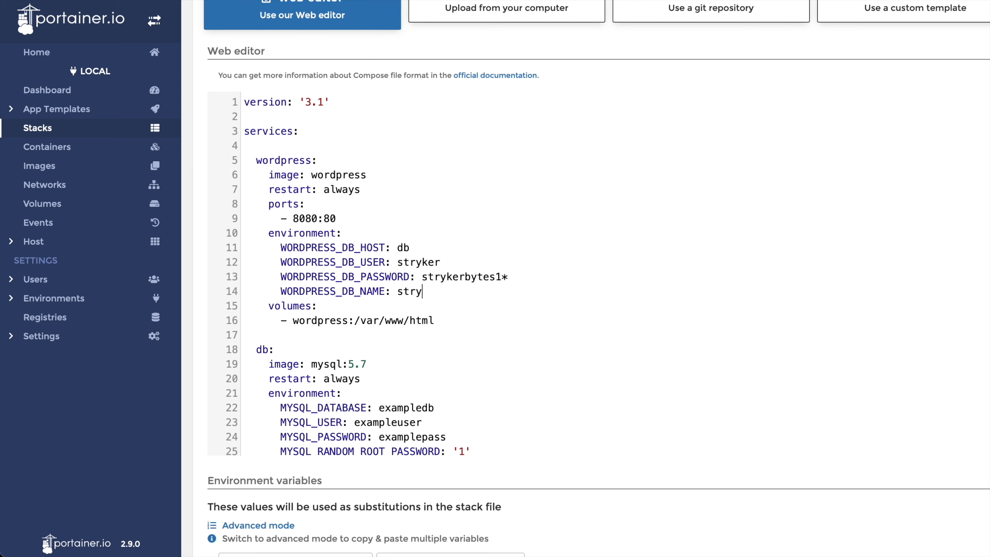
pyautogui.write('kerdb')
# Give the MySQL service the matching database strykerdb, custom user and password
pyautogui.scroll(-5, 554, 377)
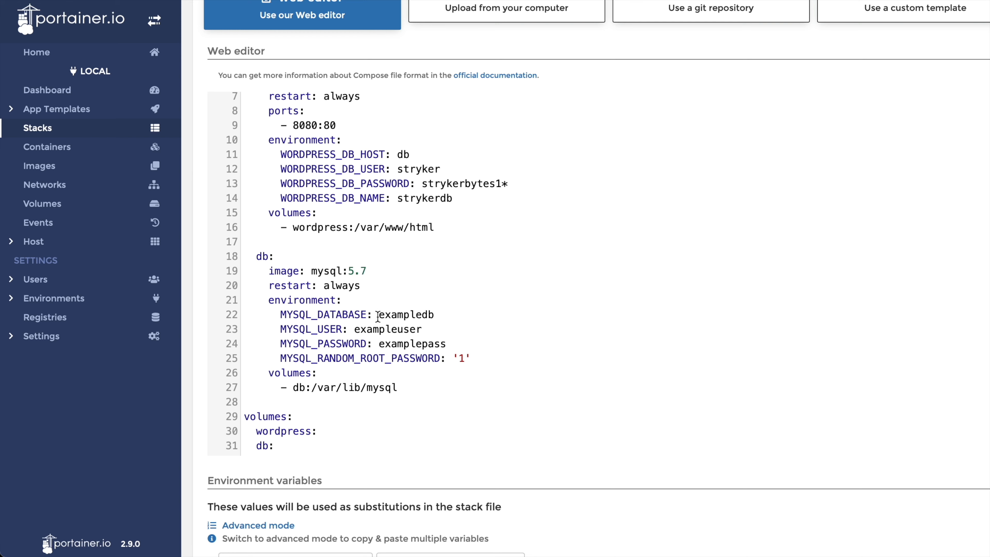
pyautogui.moveTo(378, 317); pyautogui.dragTo(441, 317)
pyautogui.write('strykerdb')
pyautogui.moveTo(354, 330); pyautogui.dragTo(422, 329)
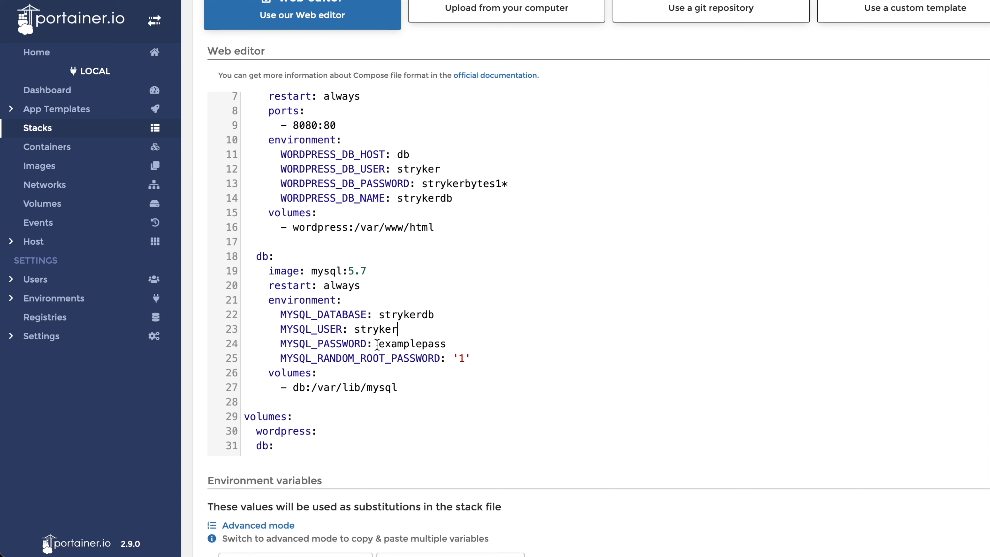
pyautogui.moveTo(378, 343); pyautogui.dragTo(447, 343)
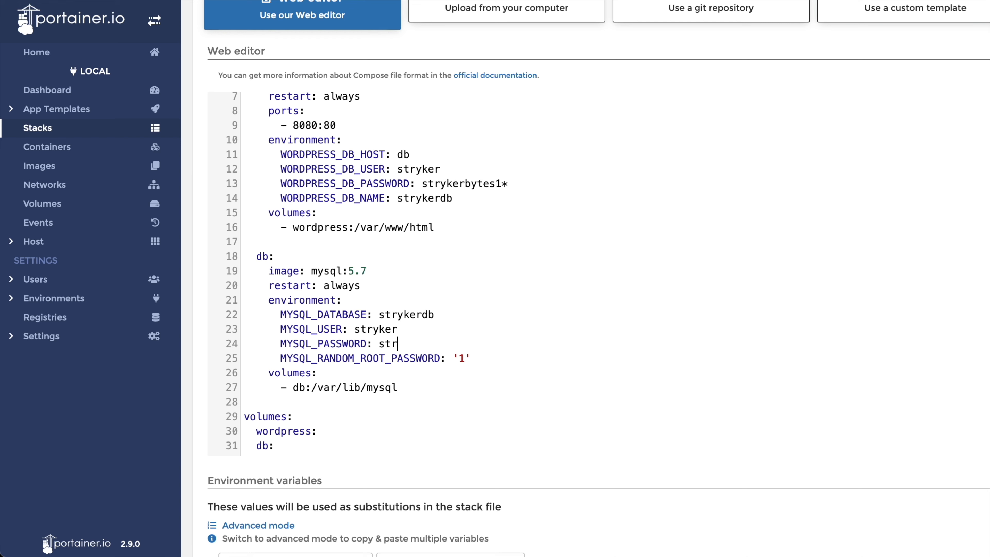
# Deploy the WordPress stack from the bottom of the Add stack page
pyautogui.scroll(-4, 557, 493)
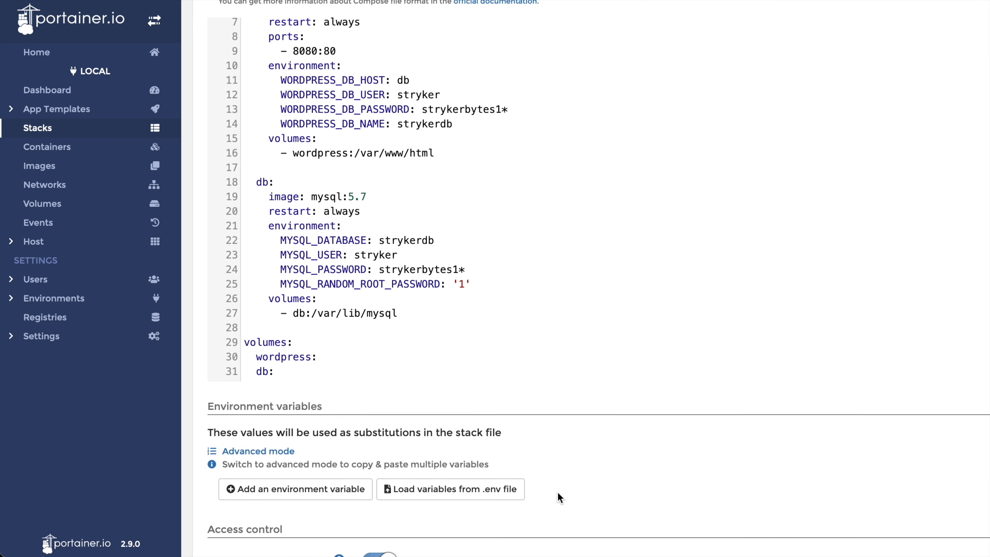
pyautogui.scroll(-3, 558, 492)
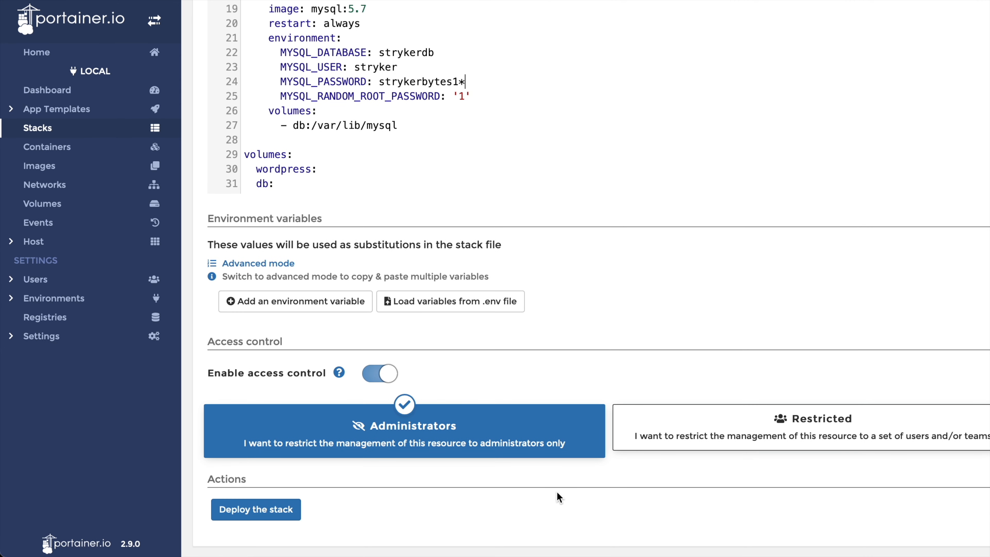
pyautogui.click(258, 517)
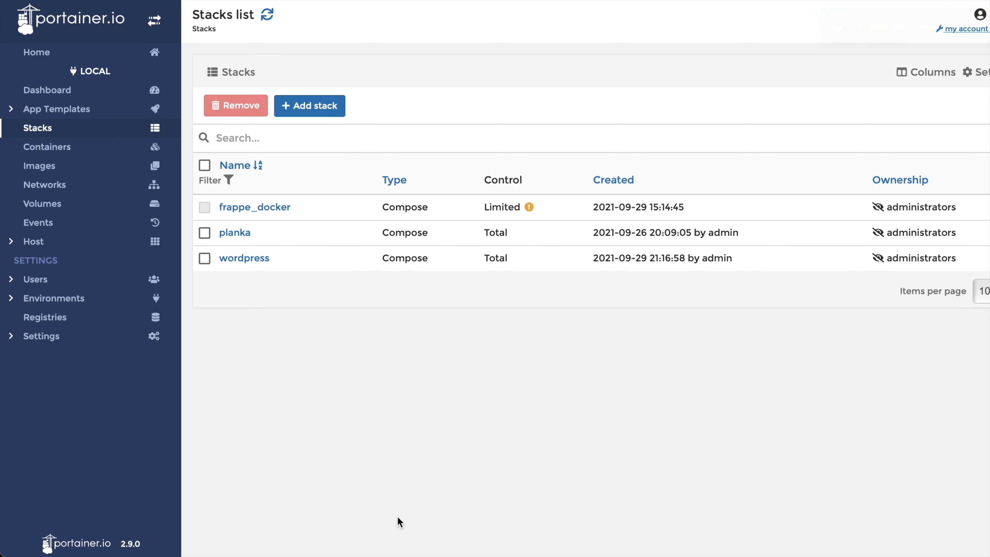
# Open the wordpress stack's details and launch the site through published port 8085
pyautogui.click(261, 258)
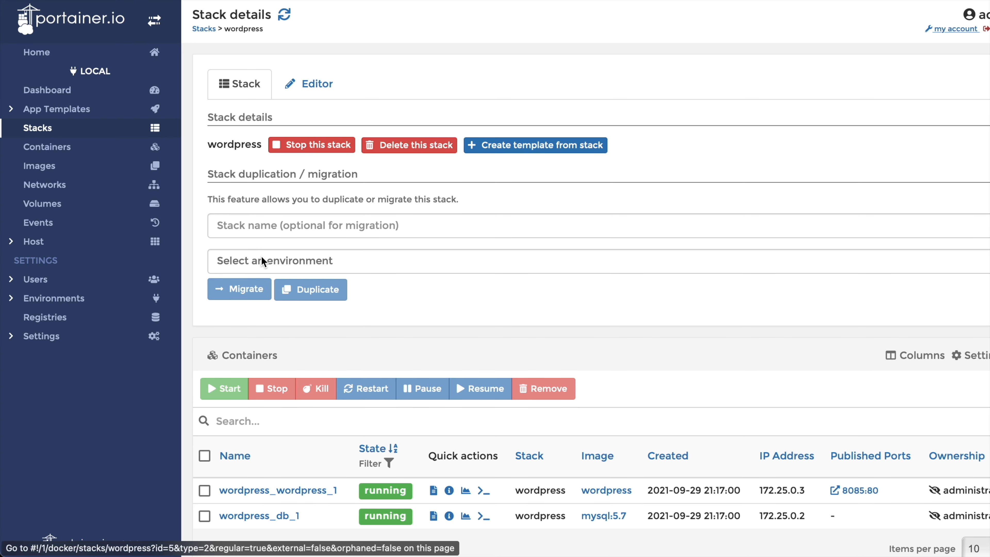
pyautogui.scroll(-5, 823, 349)
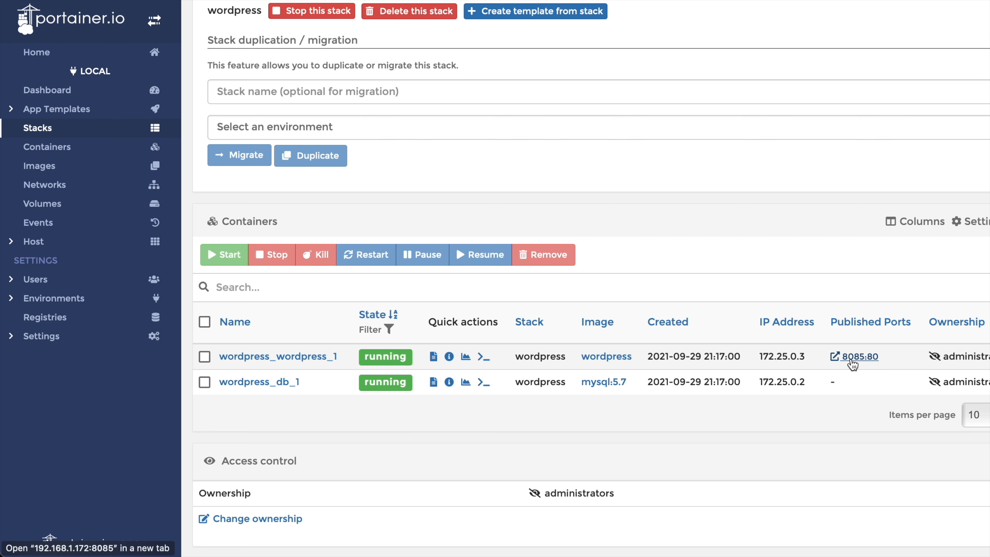
pyautogui.click(852, 364)
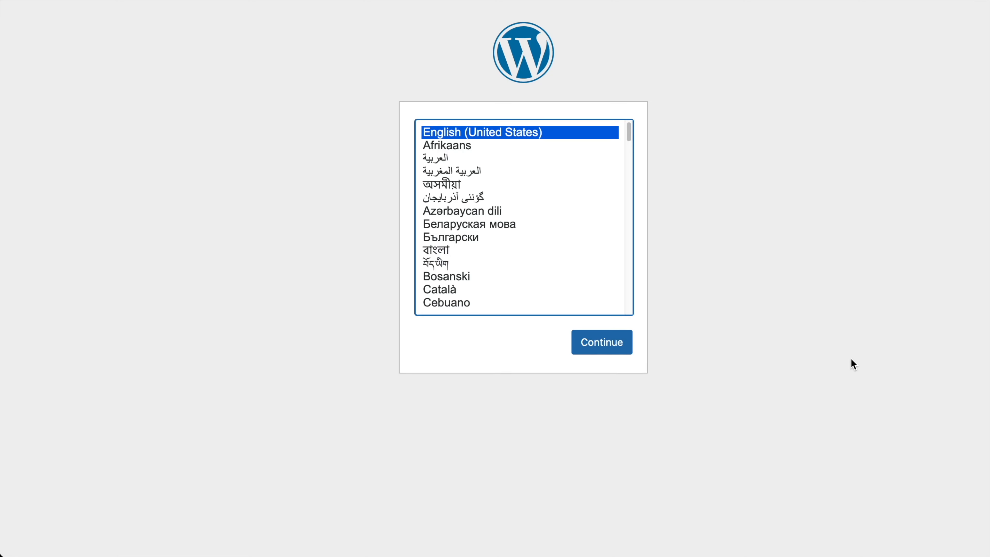
# Continue in English (United States) and enter Site Title StrykerBytes and an admin username
pyautogui.click(626, 344)
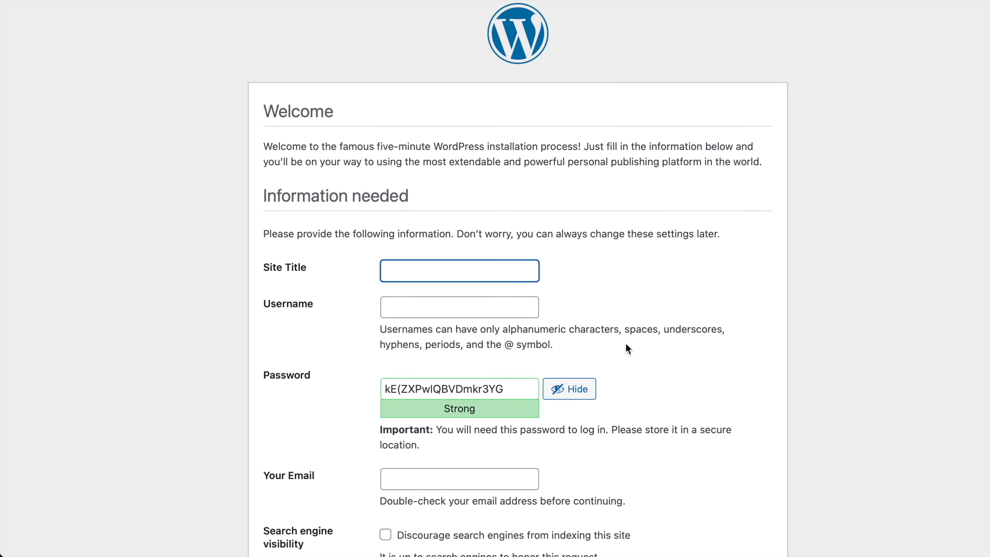
pyautogui.scroll(-5, 626, 344)
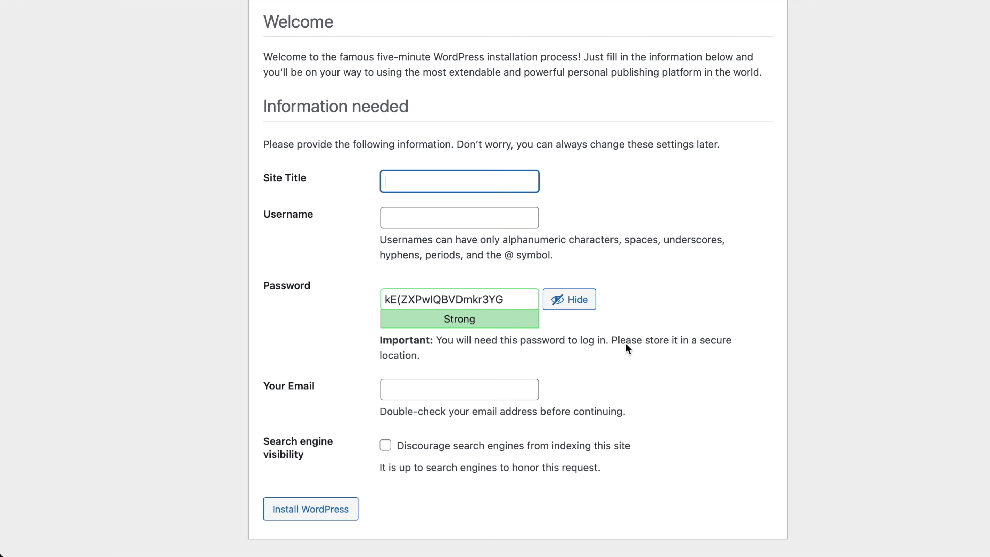
pyautogui.write('StrykerBytes')
pyautogui.press('Tab')
pyautogui.write('Stryker')
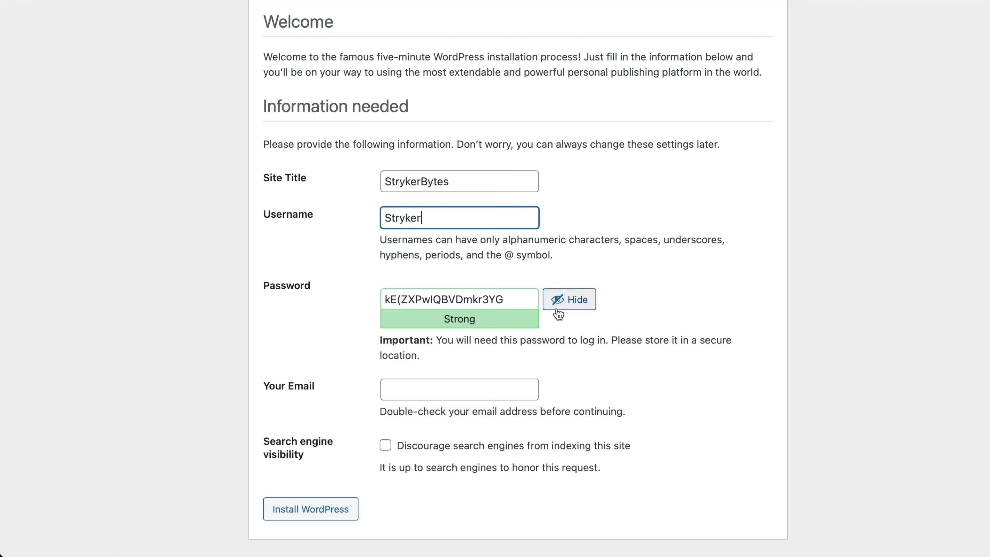
# Enter a weak admin password instead of the browser's suggestion and confirm weak-password use
pyautogui.click(478, 296)
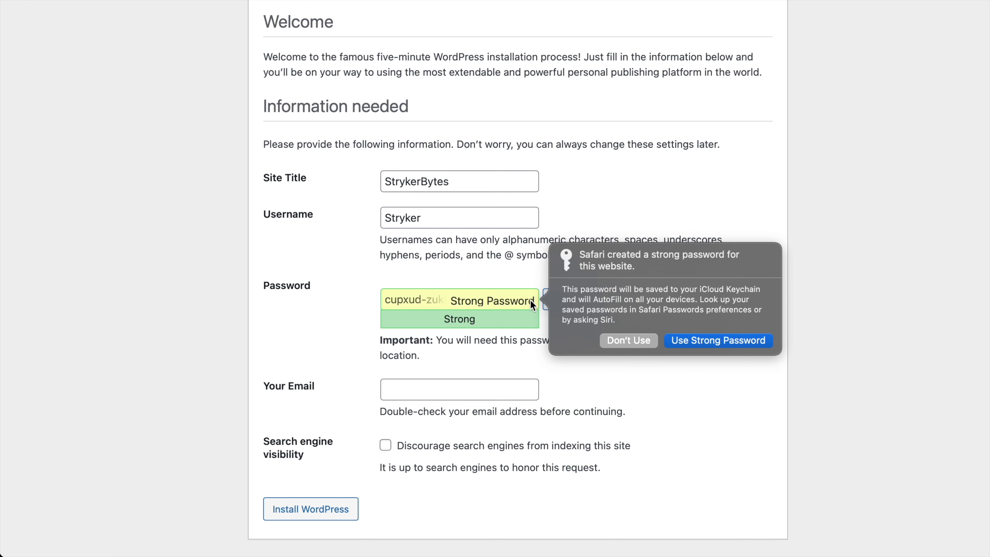
pyautogui.click(613, 338)
pyautogui.click(583, 345)
pyautogui.click(496, 298)
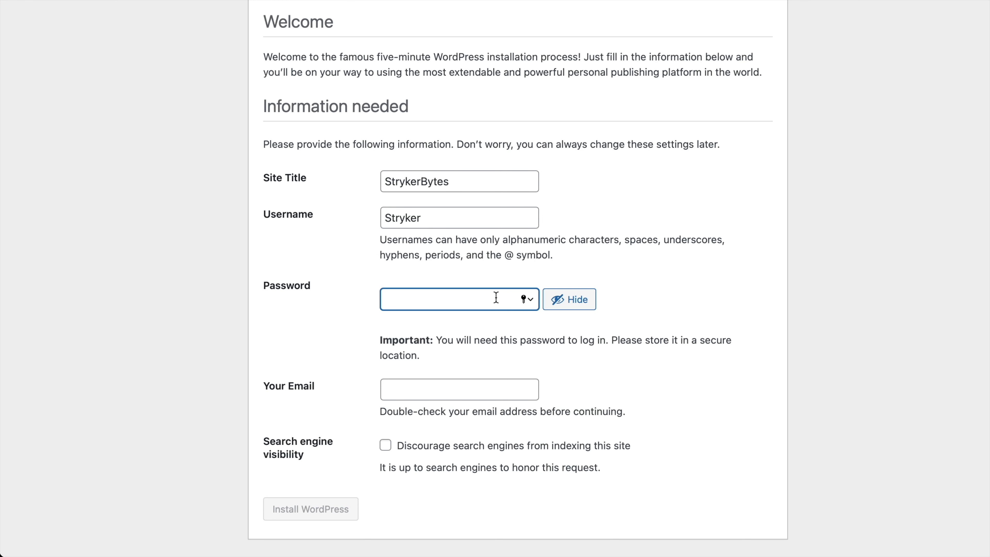
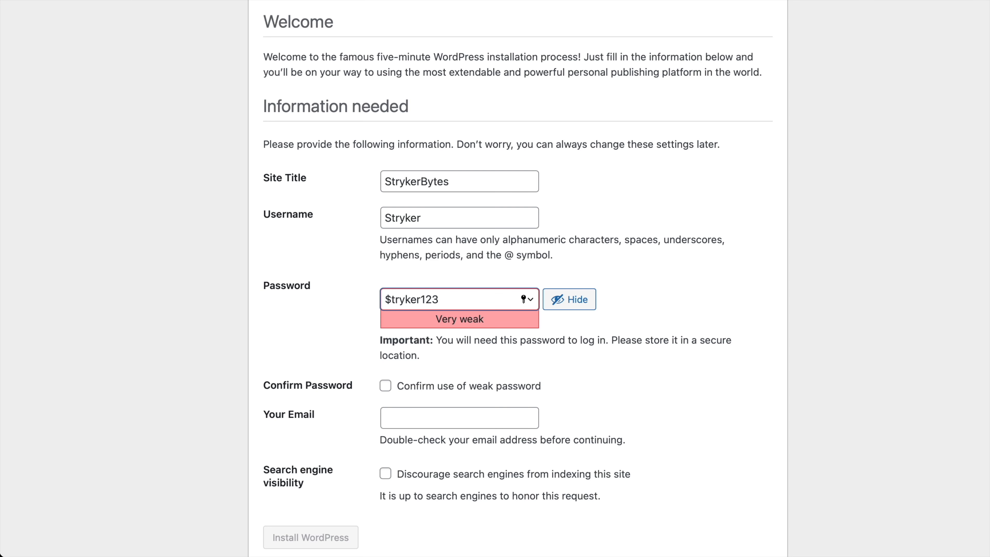
pyautogui.scroll(-1, 644, 385)
pyautogui.click(509, 366)
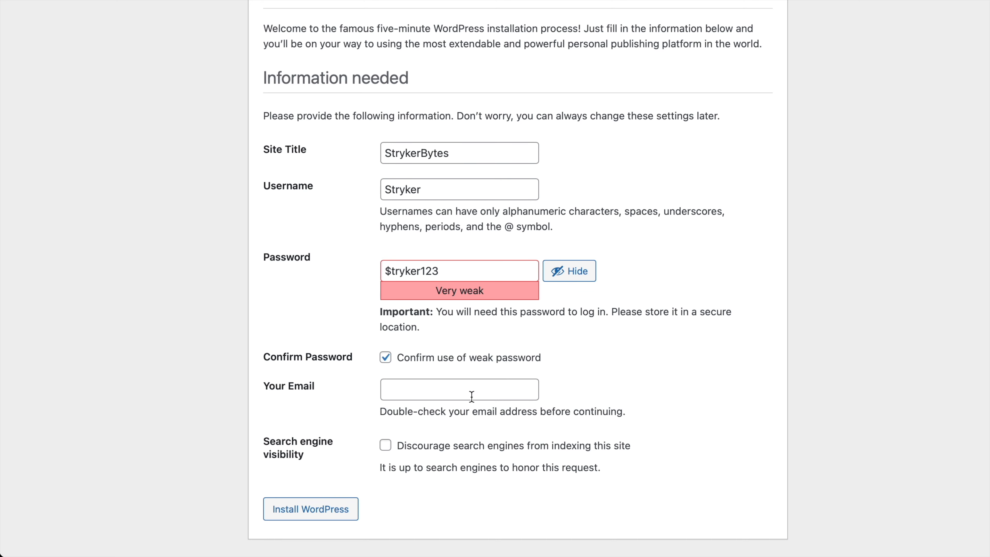